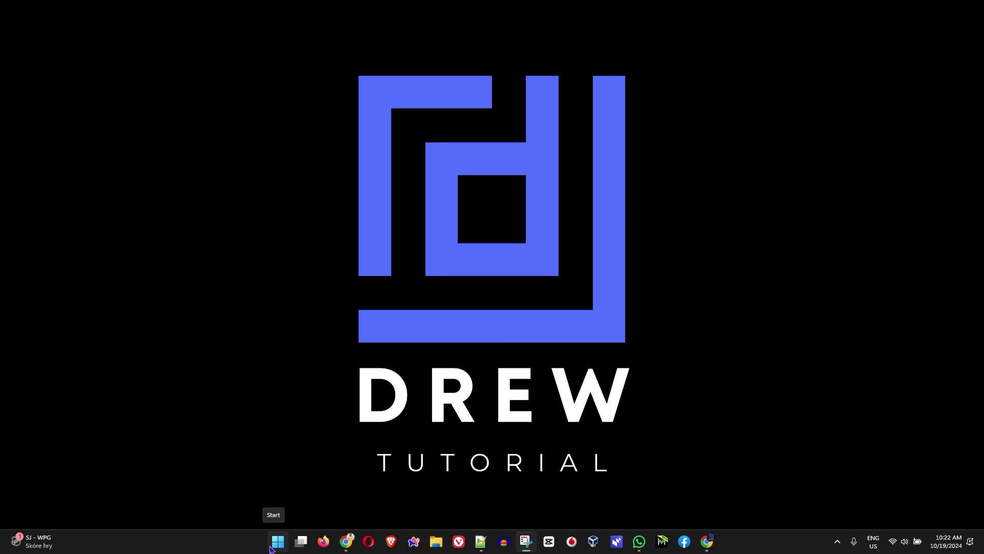
# - Open Settings from the Start button's quick-access menu and go to Privacy & security
pyautogui.rightClick(276, 543)
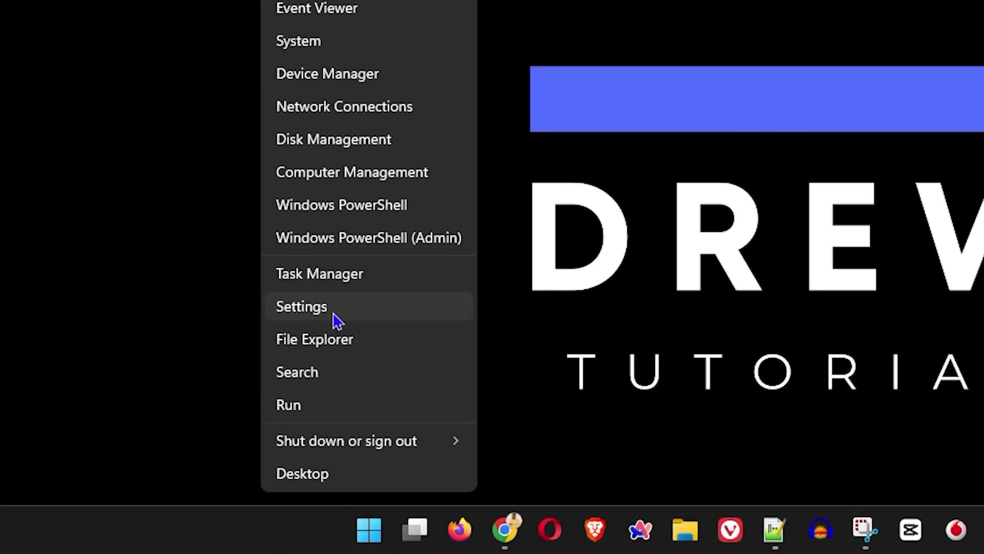
pyautogui.click(334, 314)
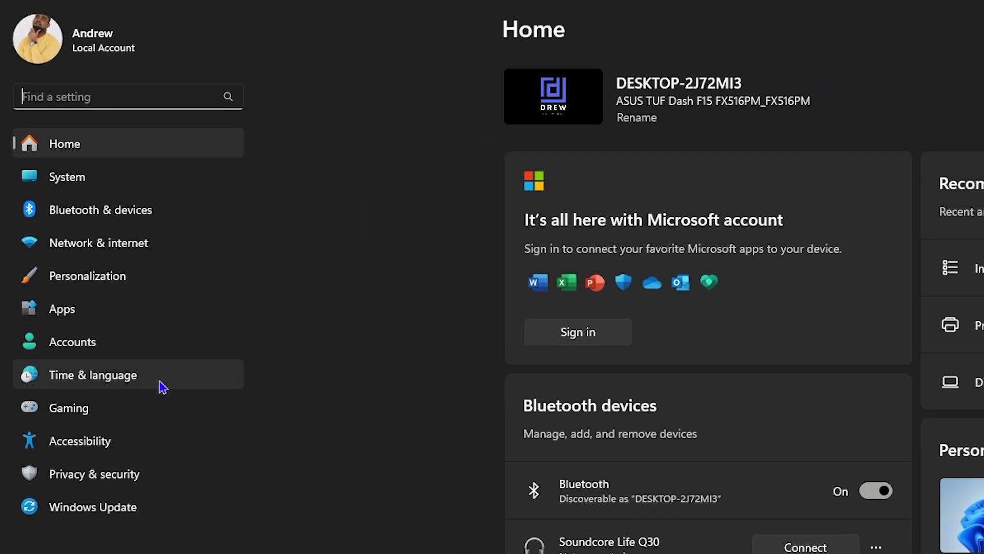
pyautogui.click(125, 482)
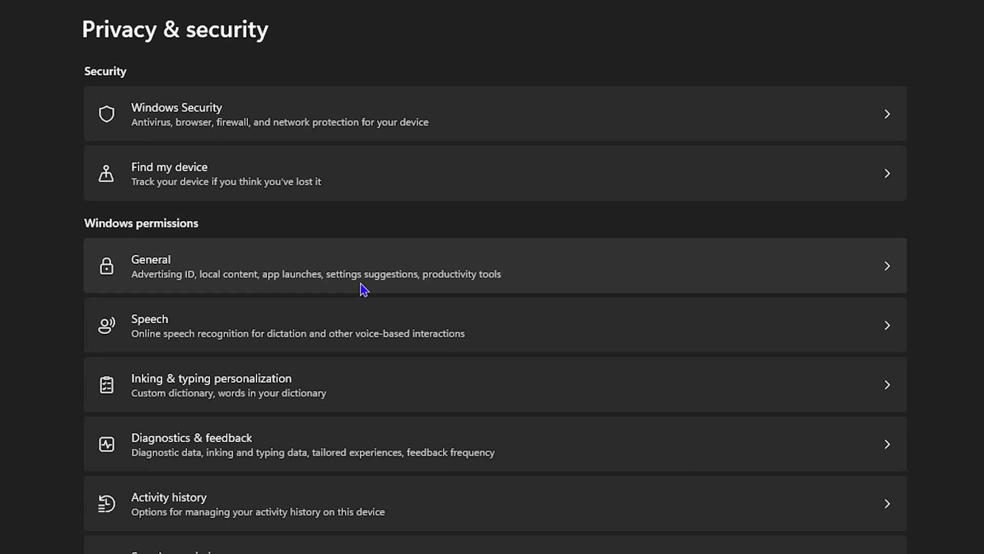
# - Under General, turn off advertising ID ads, language-list access, app-launch tracking and suggested content
pyautogui.click(578, 278)
pyautogui.click(879, 98)
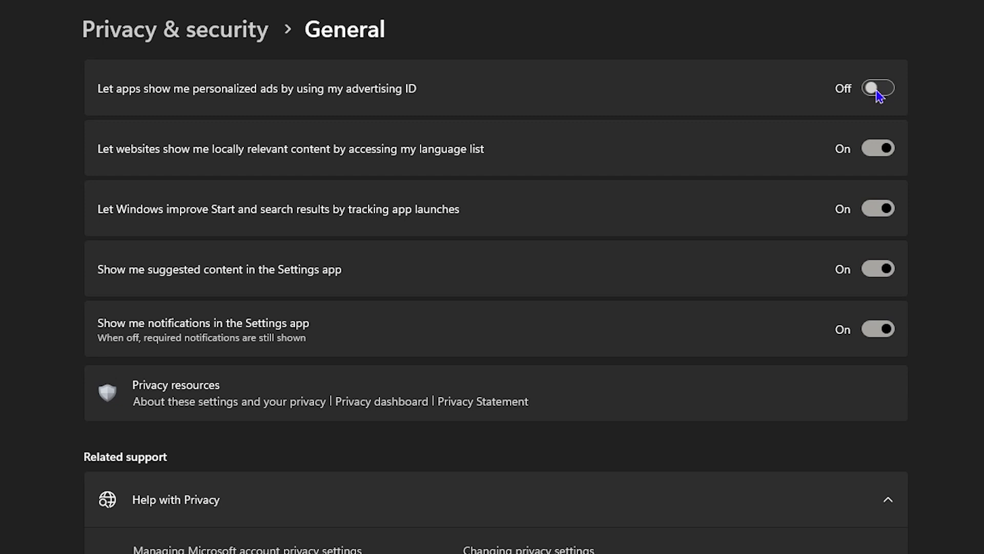
pyautogui.click(871, 150)
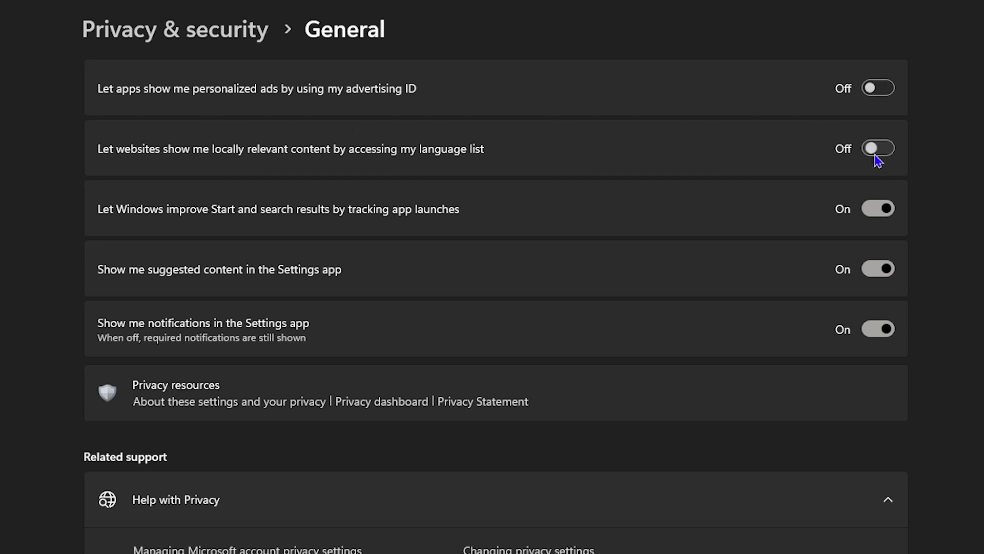
pyautogui.click(879, 211)
pyautogui.click(874, 271)
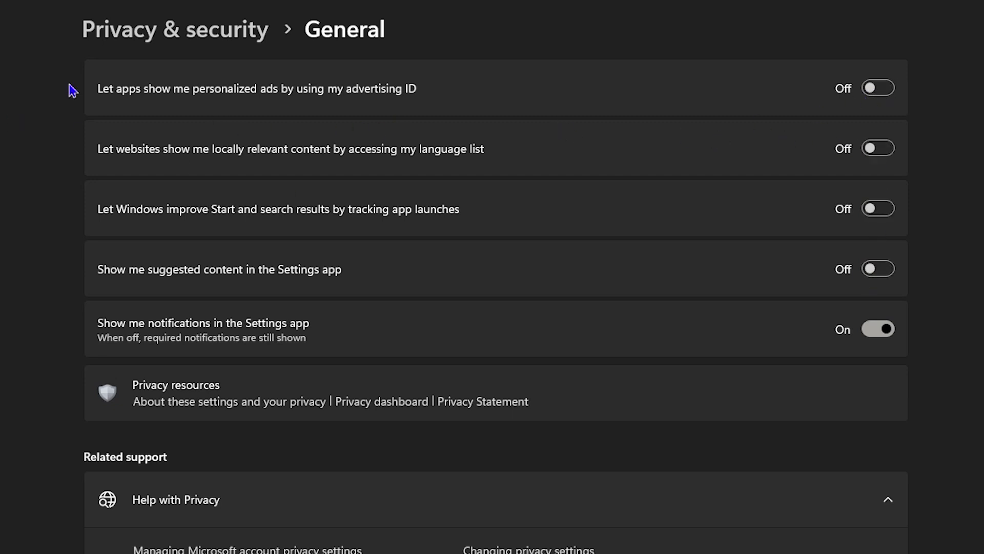
# - Turn off online speech recognition on the Speech page and return to Privacy & security
pyautogui.click(166, 31)
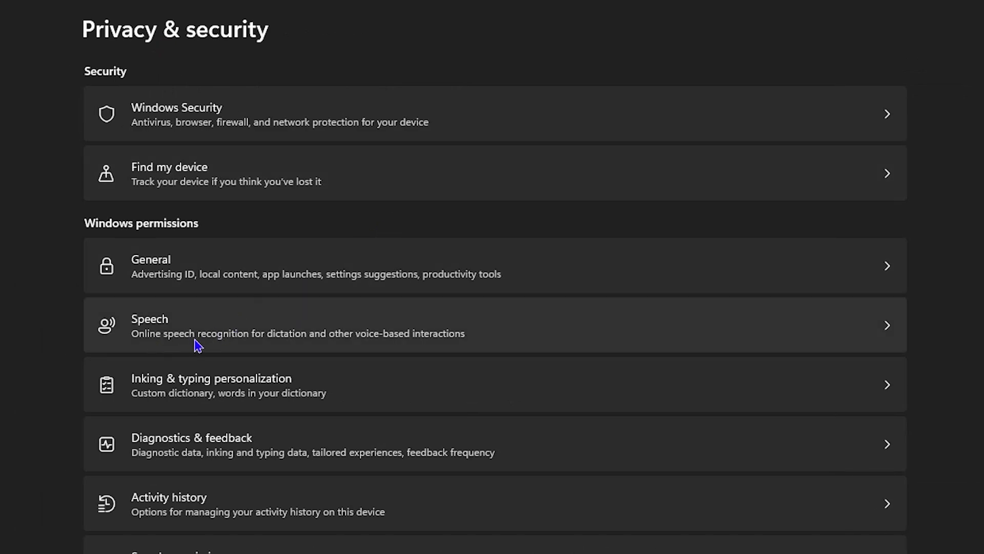
pyautogui.click(252, 336)
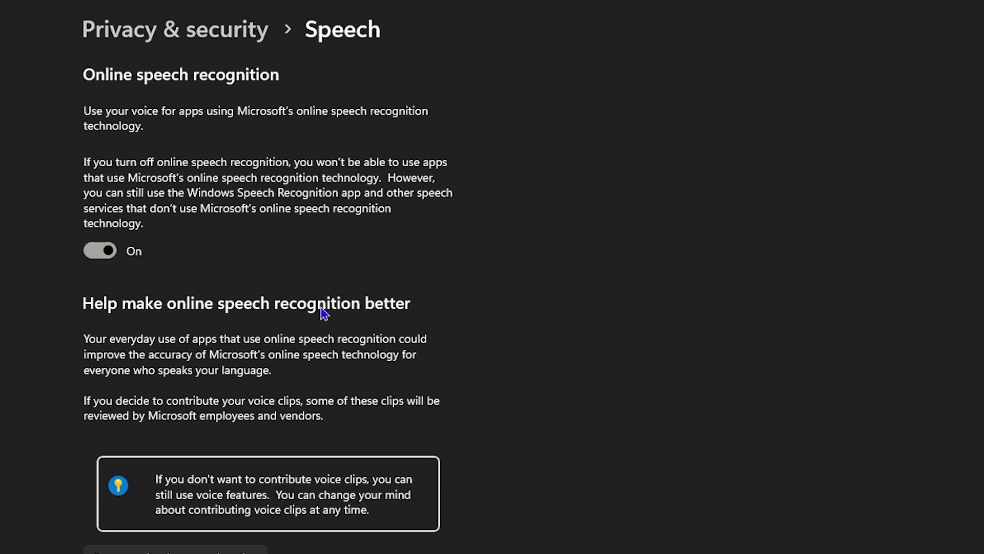
pyautogui.scroll(-3, 420, 358)
pyautogui.scroll(3, 187, 259)
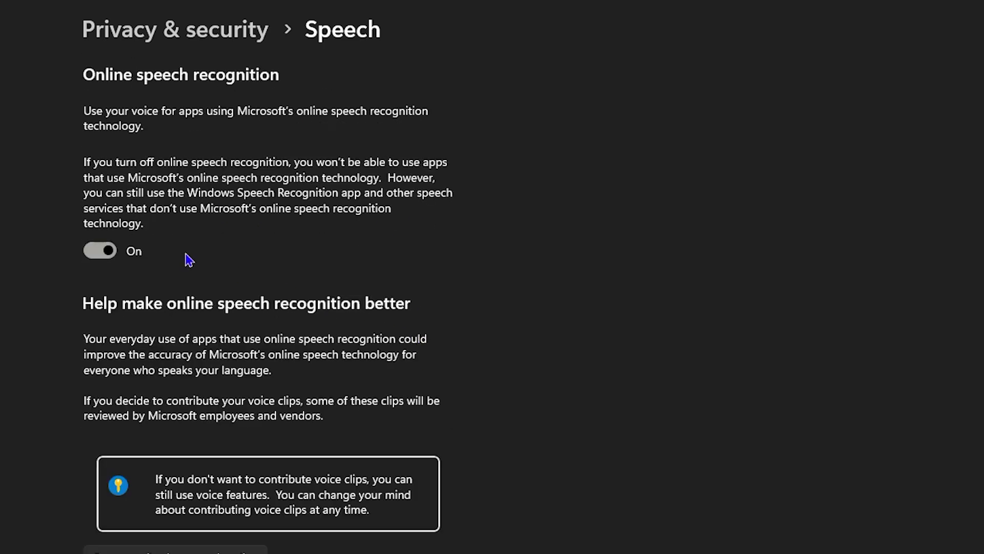
pyautogui.click(99, 255)
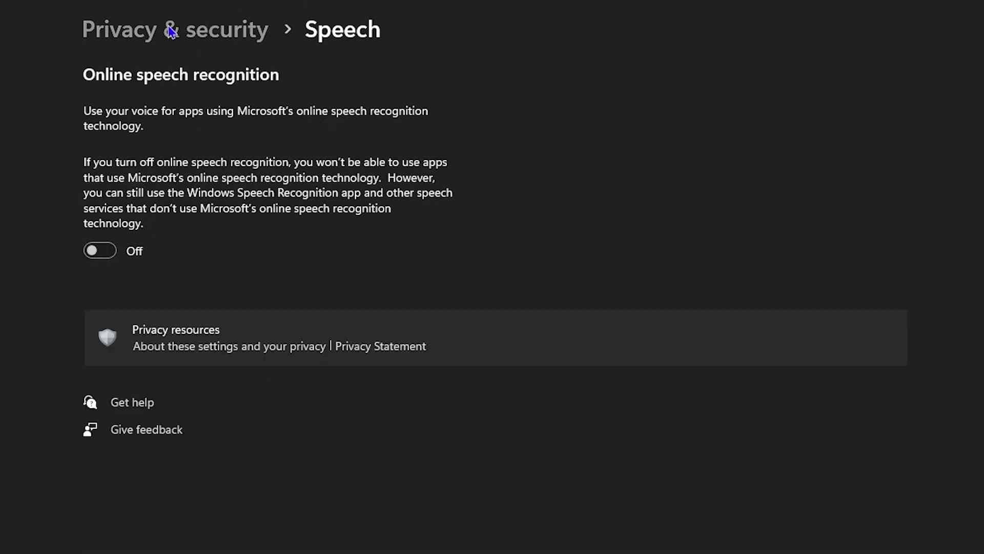
pyautogui.click(172, 32)
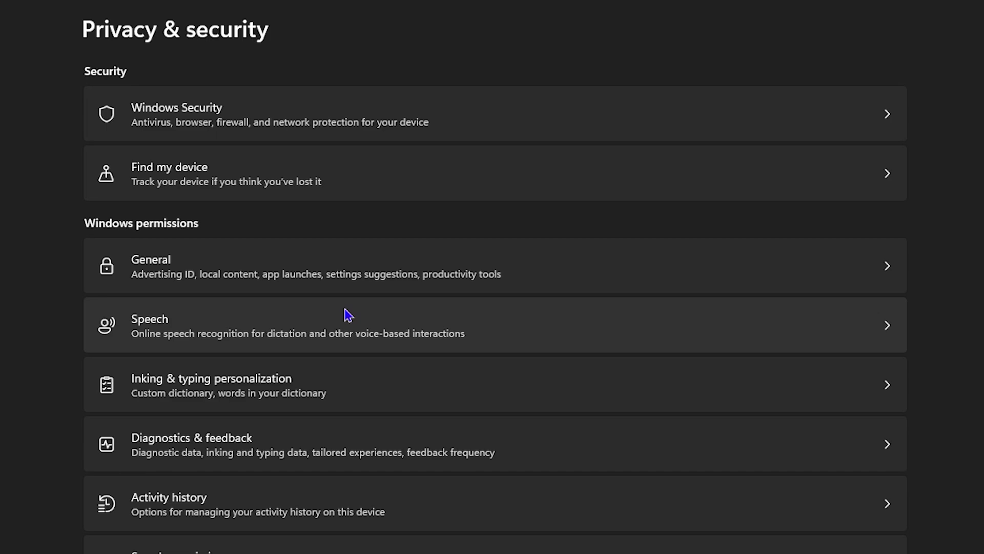
# - Scroll the Privacy & security page down to the App permissions section
pyautogui.scroll(-2, 322, 354)
pyautogui.scroll(2, 328, 276)
pyautogui.scroll(-4, 331, 533)
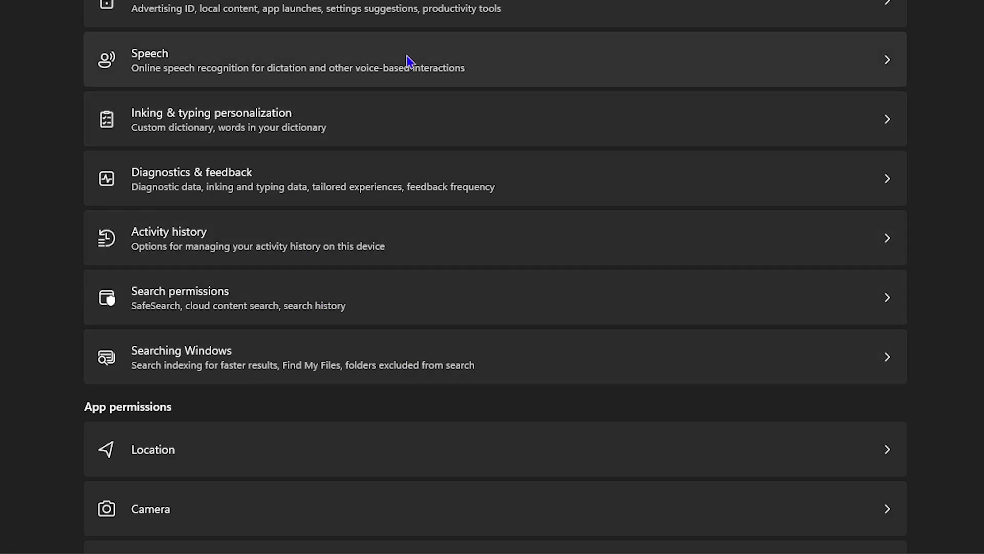
pyautogui.scroll(1, 408, 77)
pyautogui.scroll(-6, 408, 92)
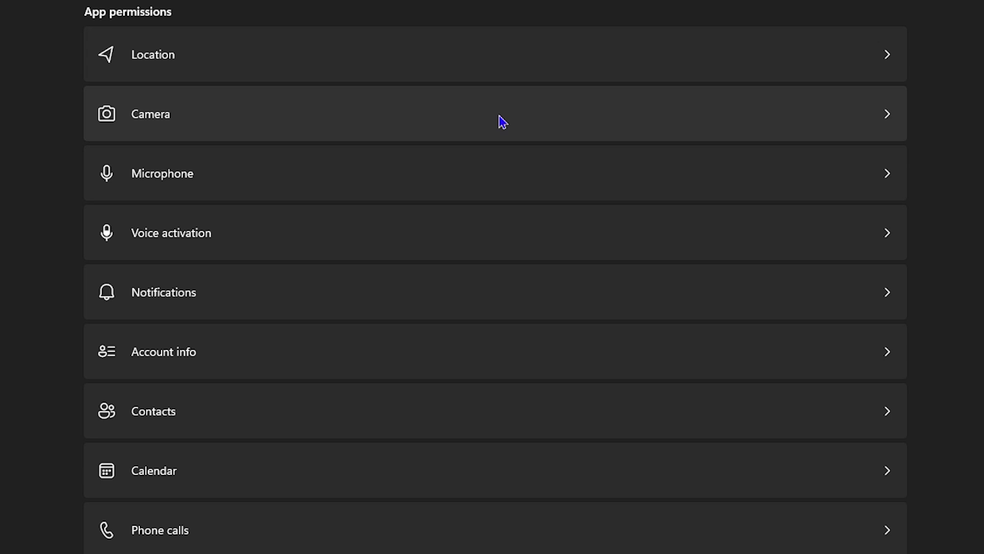
pyautogui.scroll(-10, 507, 149)
pyautogui.scroll(-3, 511, 187)
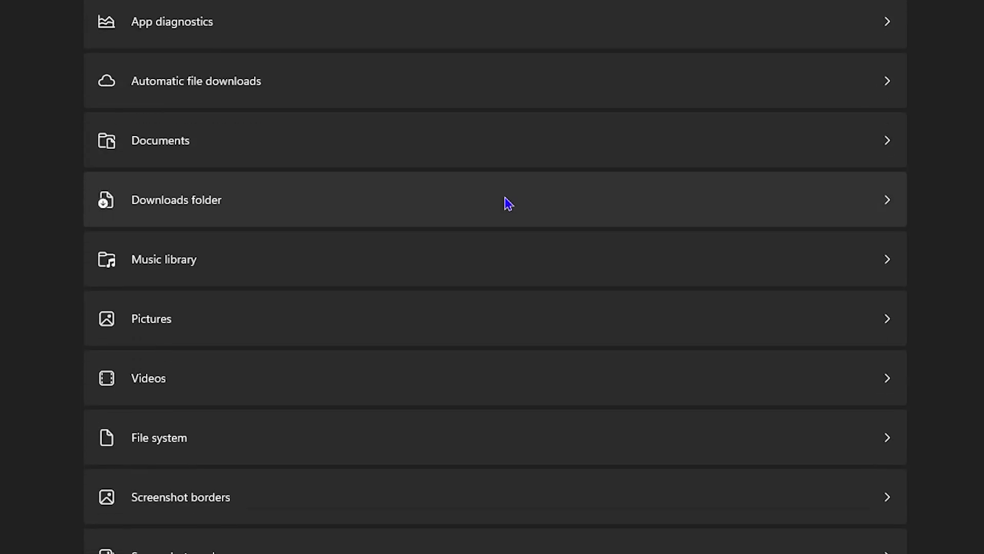
pyautogui.scroll(15, 503, 213)
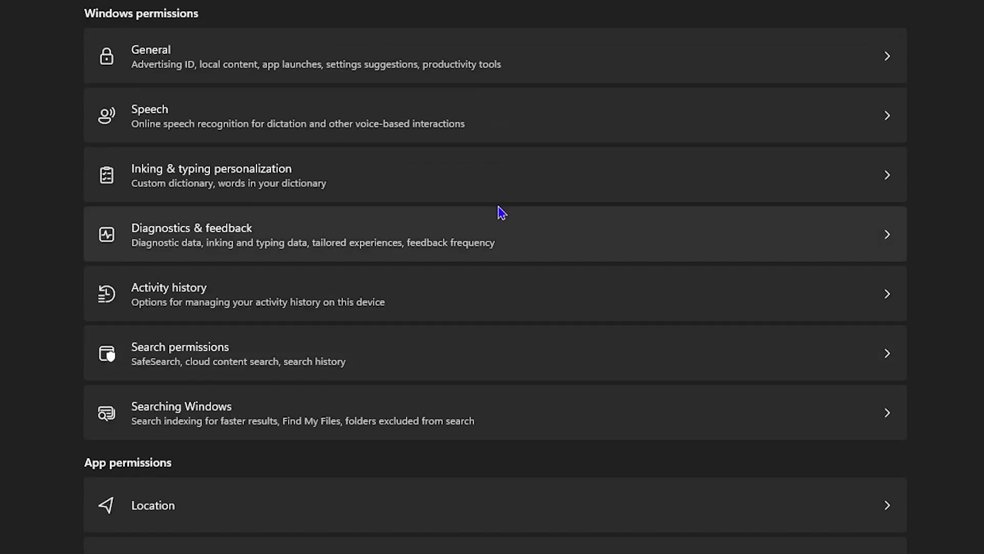
pyautogui.scroll(-3, 504, 215)
pyautogui.scroll(-3, 505, 234)
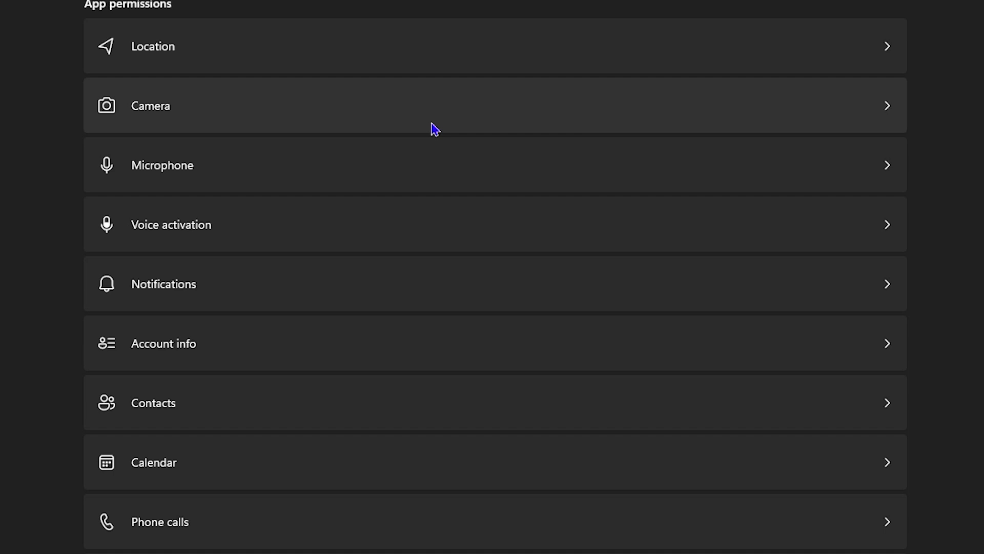
# - Open Location, switch Location services off, and go back to the Privacy & security overview
pyautogui.click(441, 55)
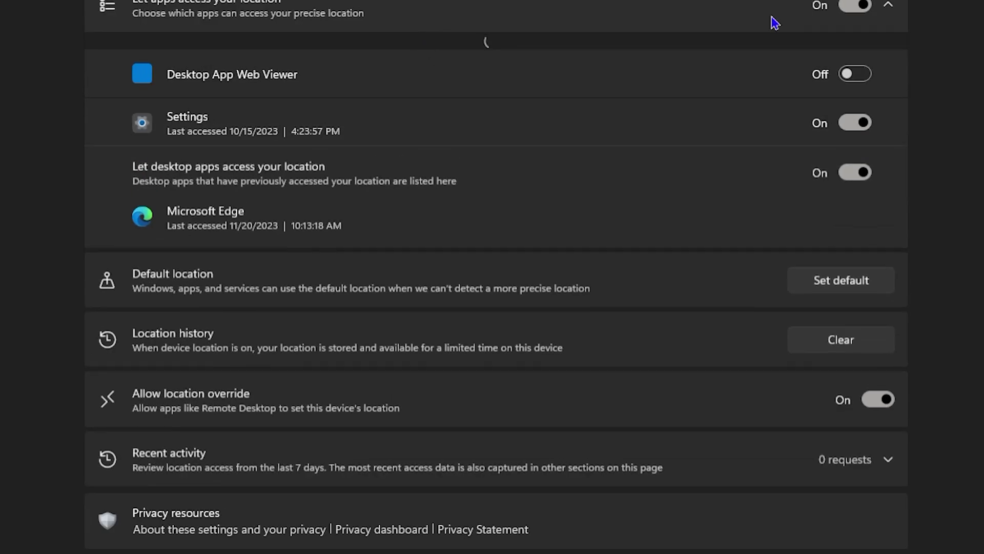
pyautogui.scroll(3, 880, 112)
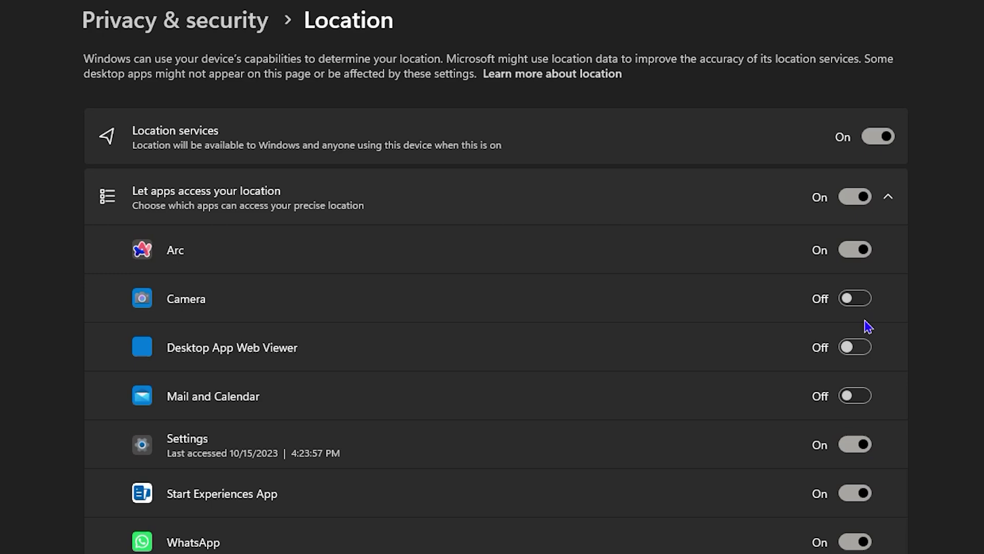
pyautogui.scroll(-4, 333, 318)
pyautogui.scroll(-2, 341, 334)
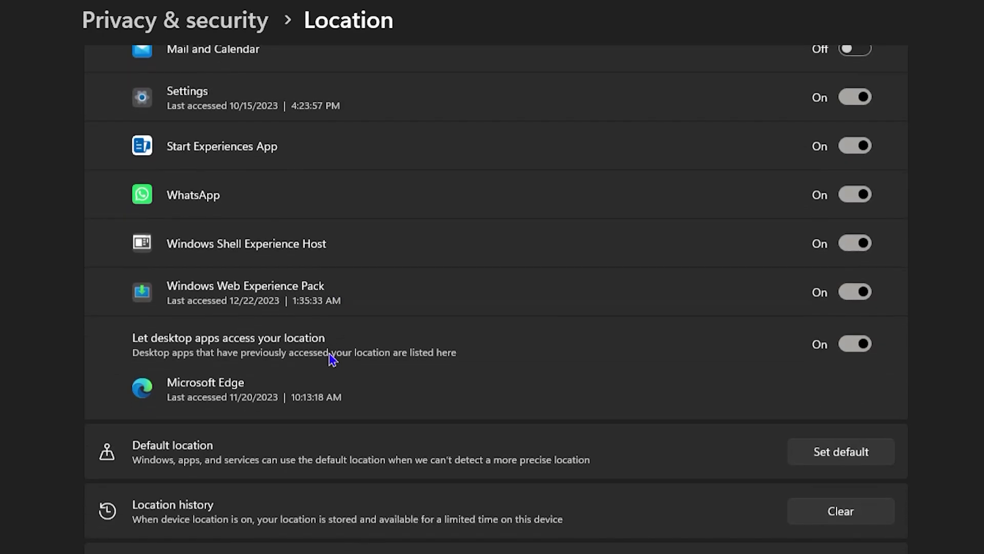
pyautogui.scroll(7, 402, 346)
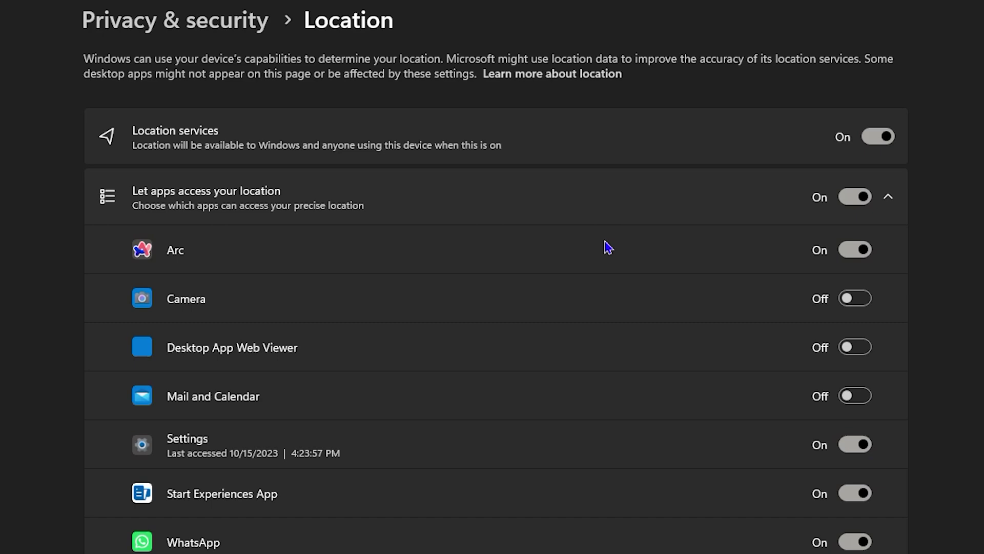
pyautogui.click(886, 135)
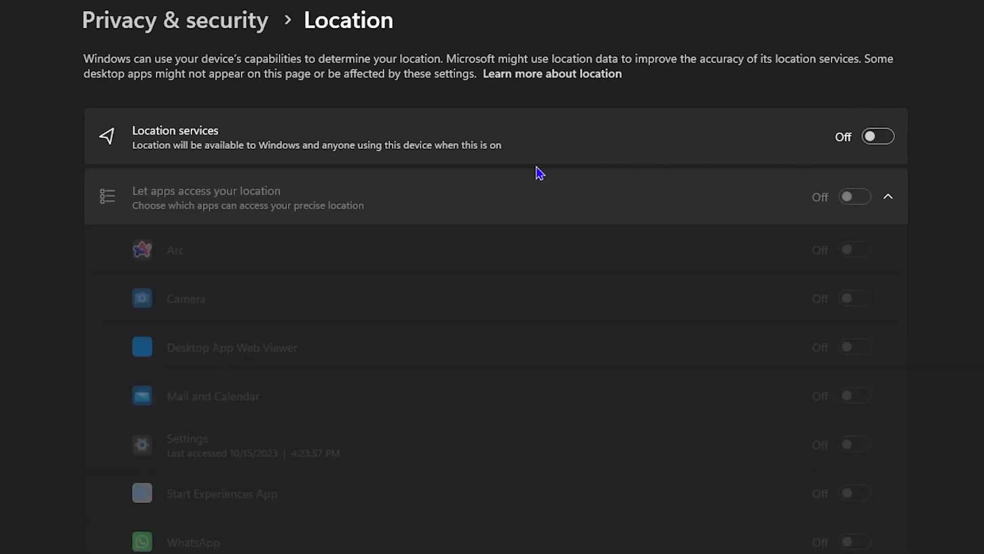
pyautogui.click(229, 30)
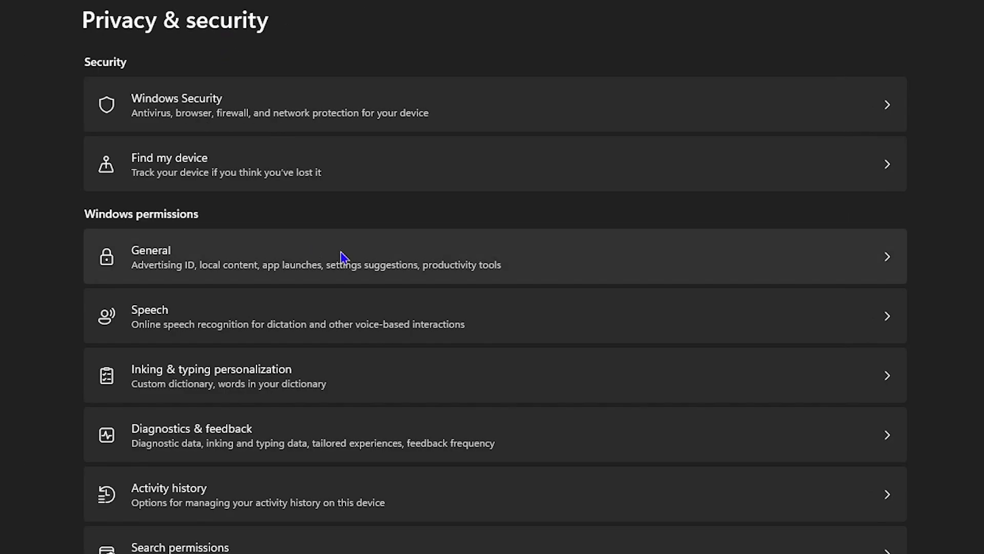
# - Open Camera under App permissions and switch Camera access off for all apps
pyautogui.scroll(-8, 328, 307)
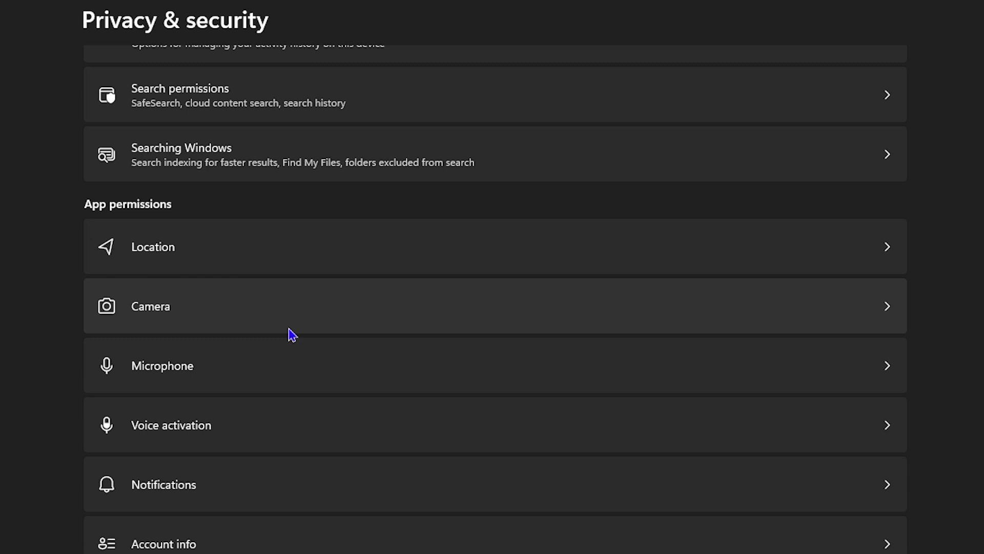
pyautogui.click(292, 332)
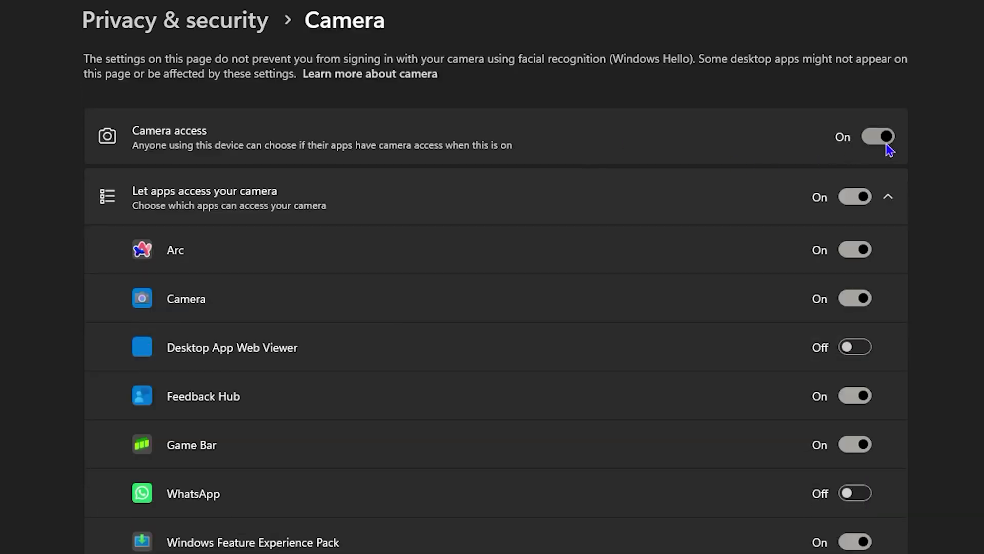
pyautogui.click(880, 144)
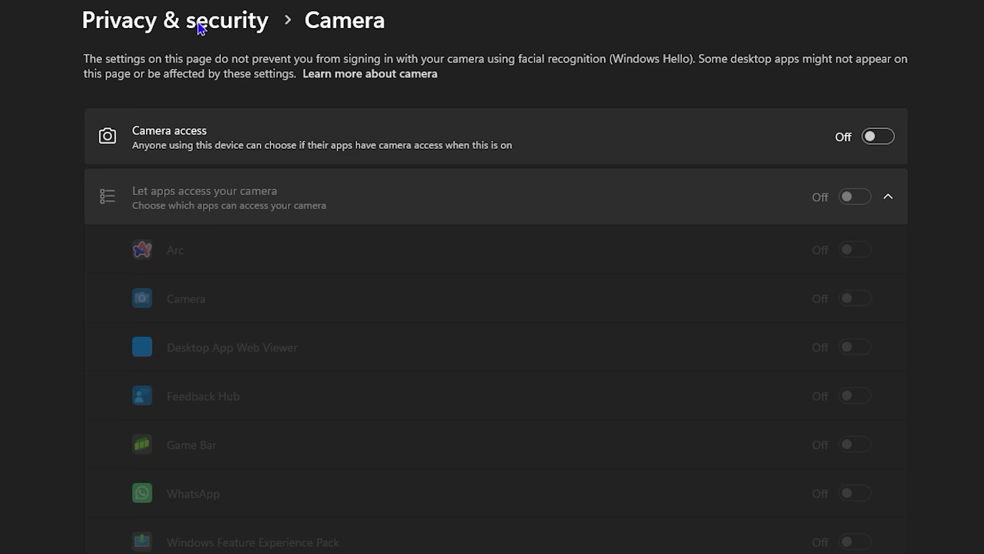
# - Open Phone calls from the Privacy & security list and switch Phone call access off
pyautogui.click(199, 28)
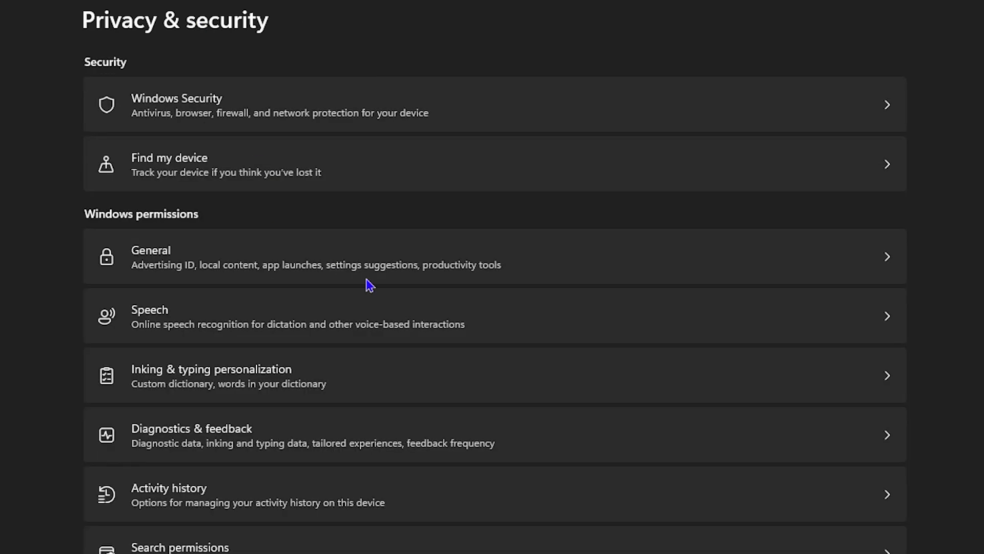
pyautogui.scroll(-5, 377, 374)
pyautogui.scroll(-2, 384, 379)
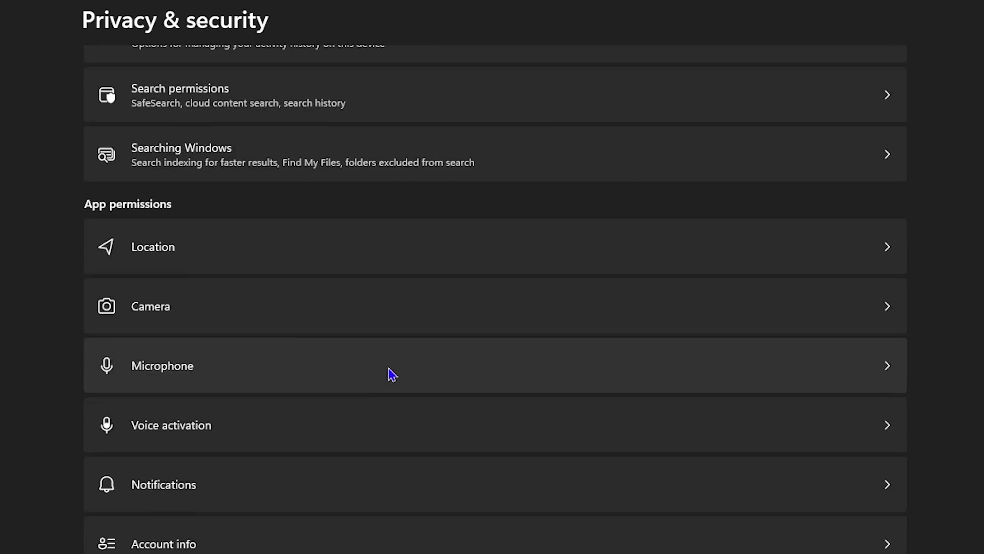
pyautogui.scroll(-2, 369, 397)
pyautogui.scroll(-2, 369, 403)
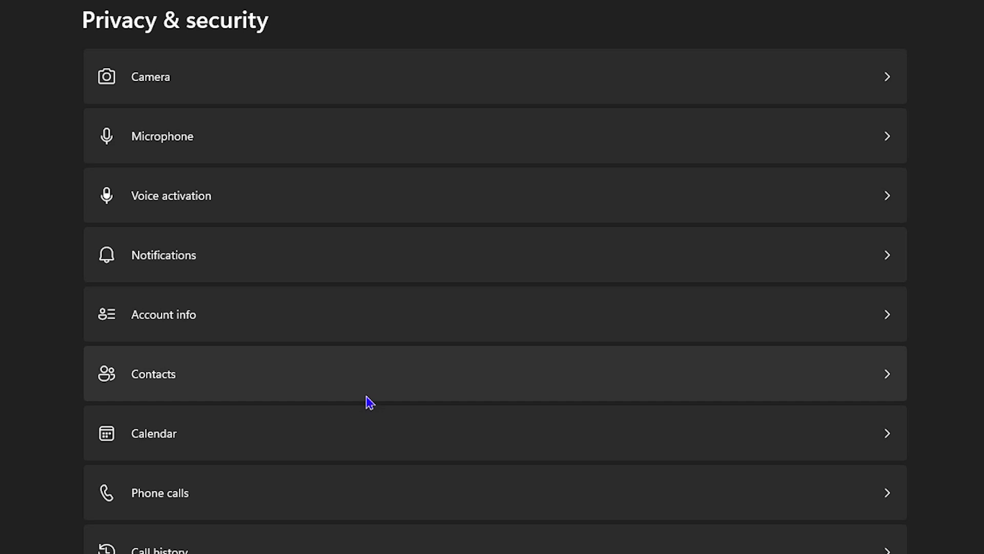
pyautogui.click(243, 497)
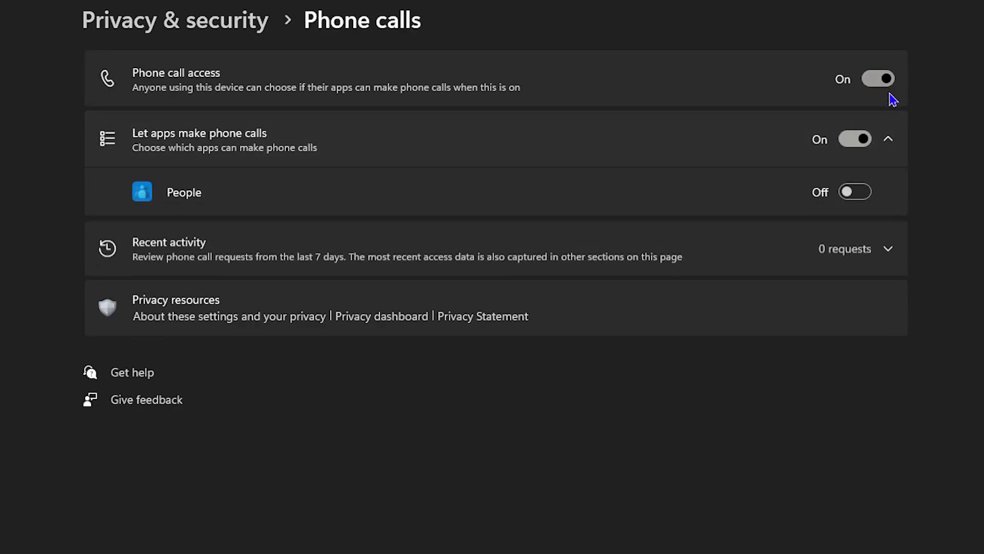
pyautogui.click(878, 79)
# - Open Radios from the Privacy & security list and switch Radio control access off
pyautogui.click(202, 21)
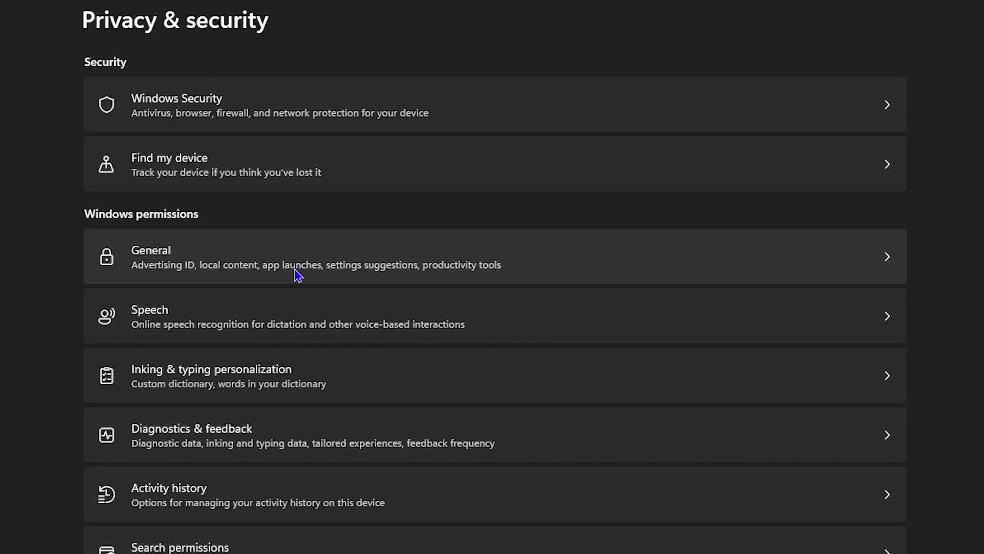
pyautogui.scroll(-8, 389, 393)
pyautogui.scroll(-4, 390, 393)
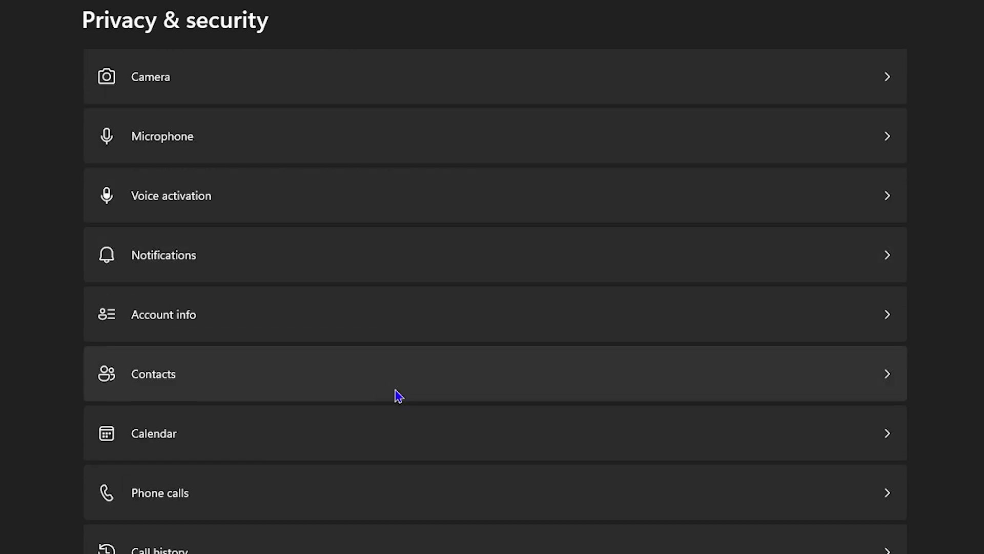
pyautogui.scroll(-2, 400, 397)
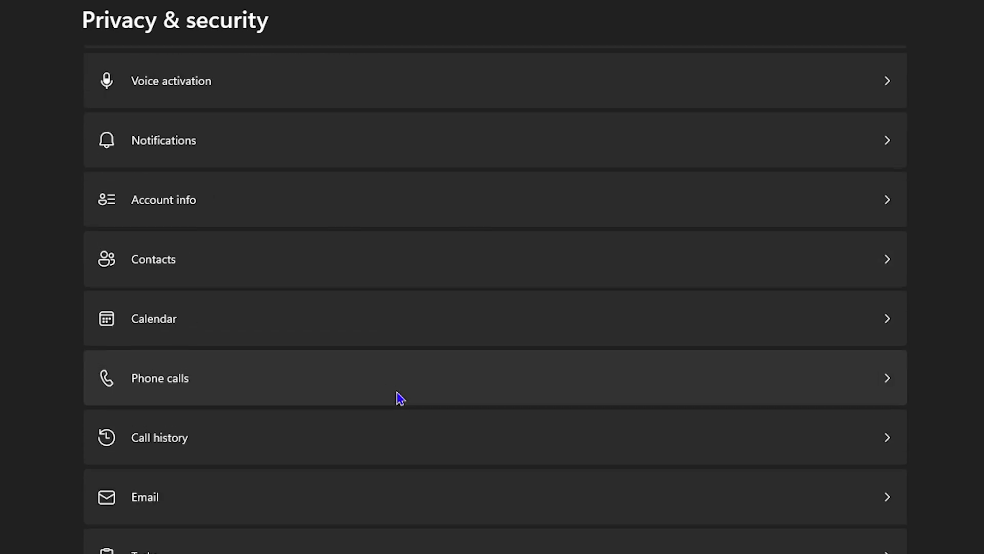
pyautogui.scroll(-4, 400, 398)
pyautogui.click(248, 456)
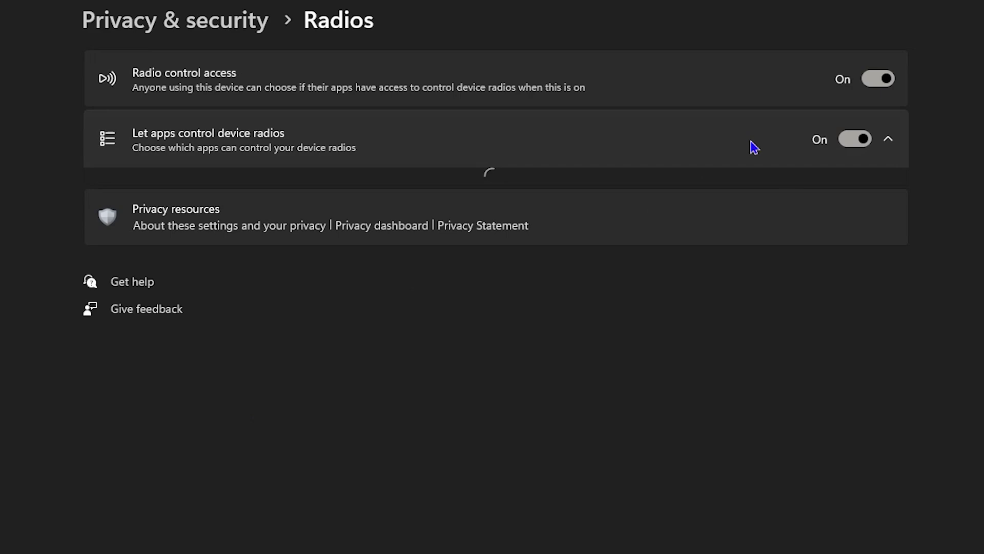
pyautogui.click(877, 78)
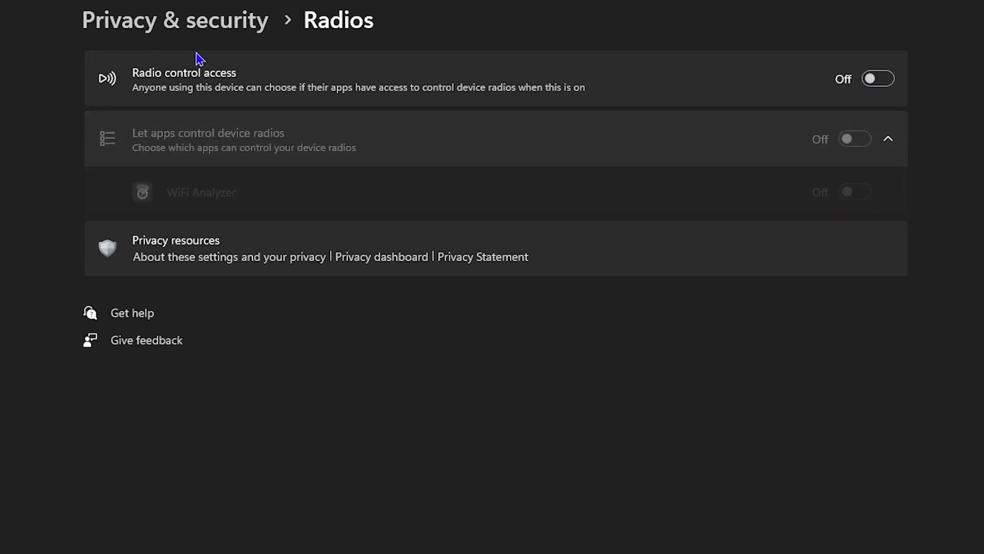
# - Return to the Privacy & security overview and scroll through its permissions list
pyautogui.click(180, 30)
pyautogui.scroll(-15, 235, 472)
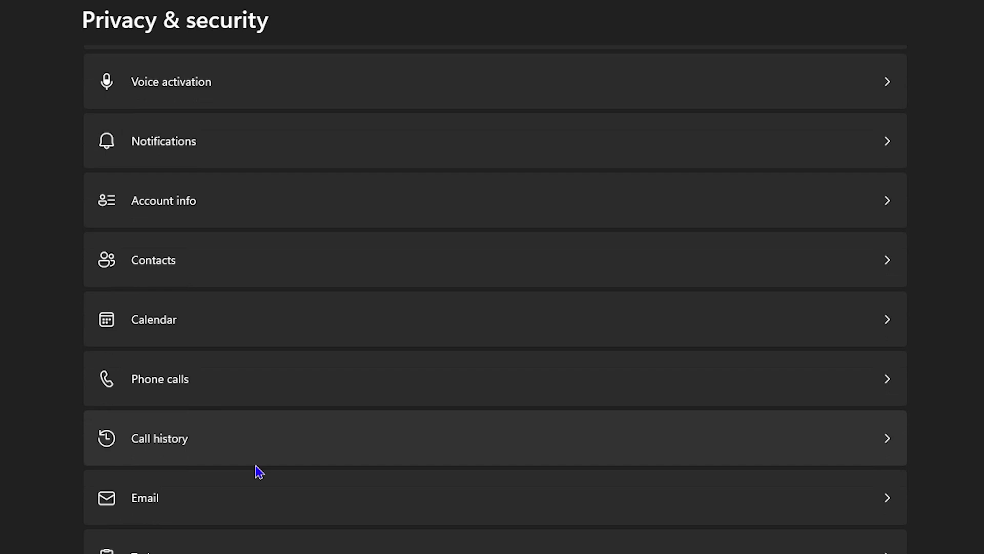
pyautogui.scroll(-9, 259, 472)
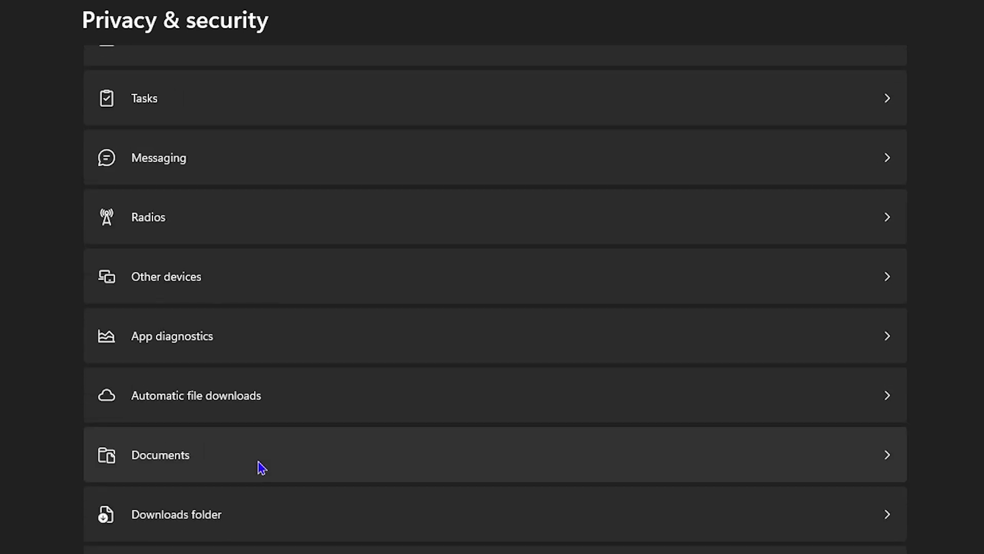
pyautogui.scroll(-2, 262, 467)
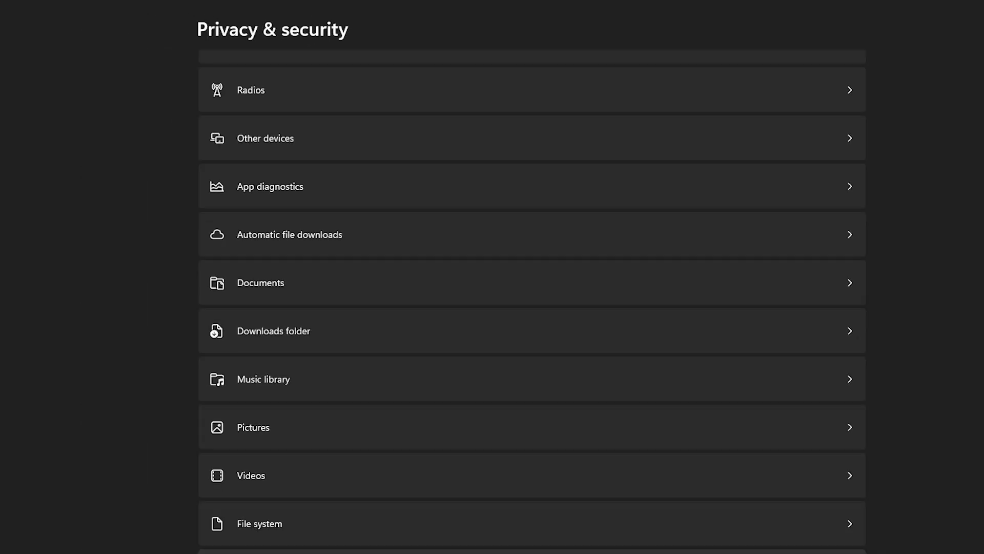
pyautogui.scroll(6, 483, 443)
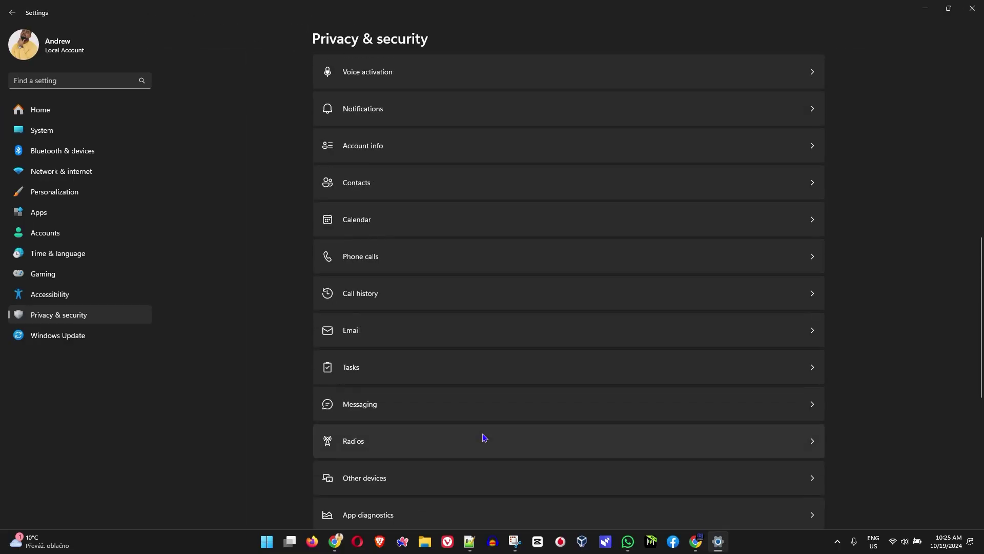
pyautogui.scroll(8, 484, 437)
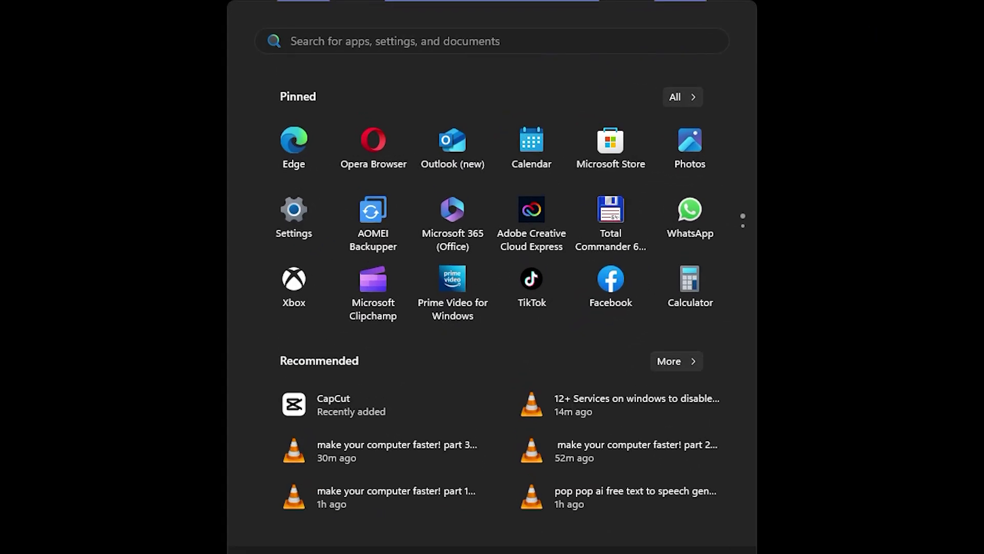
# - Search 'adva', open View advanced system settings, and centre the System Properties window
pyautogui.write('adva')
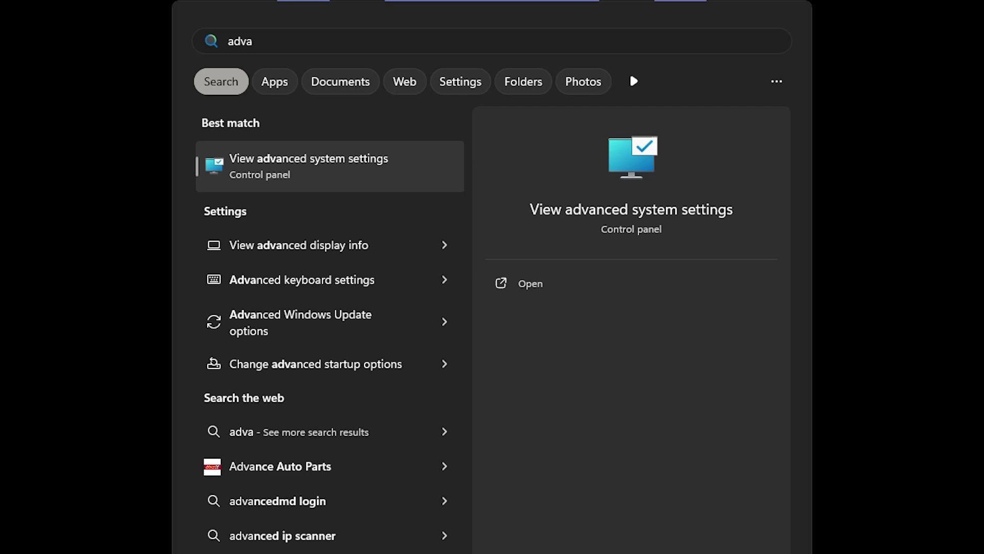
pyautogui.click(314, 173)
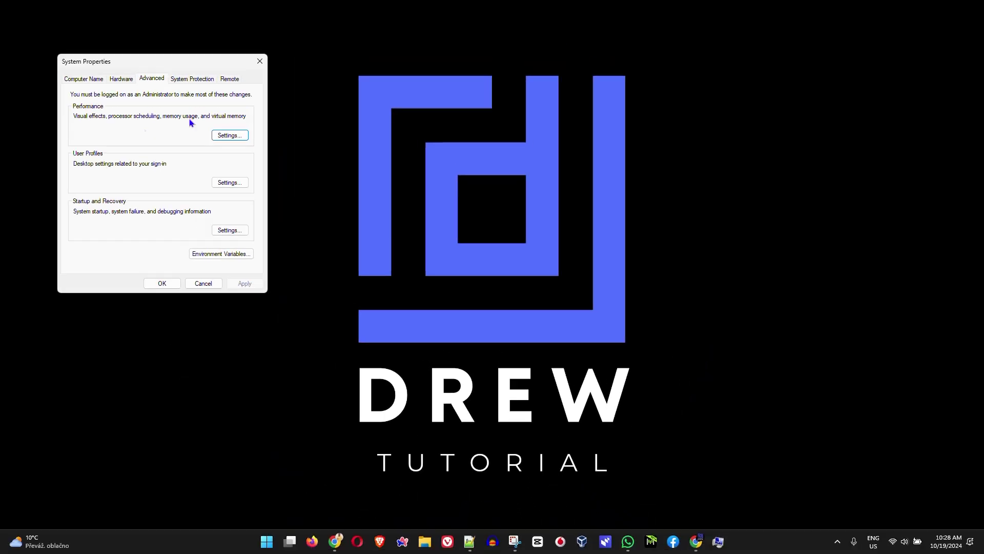
pyautogui.moveTo(169, 60); pyautogui.dragTo(506, 115)
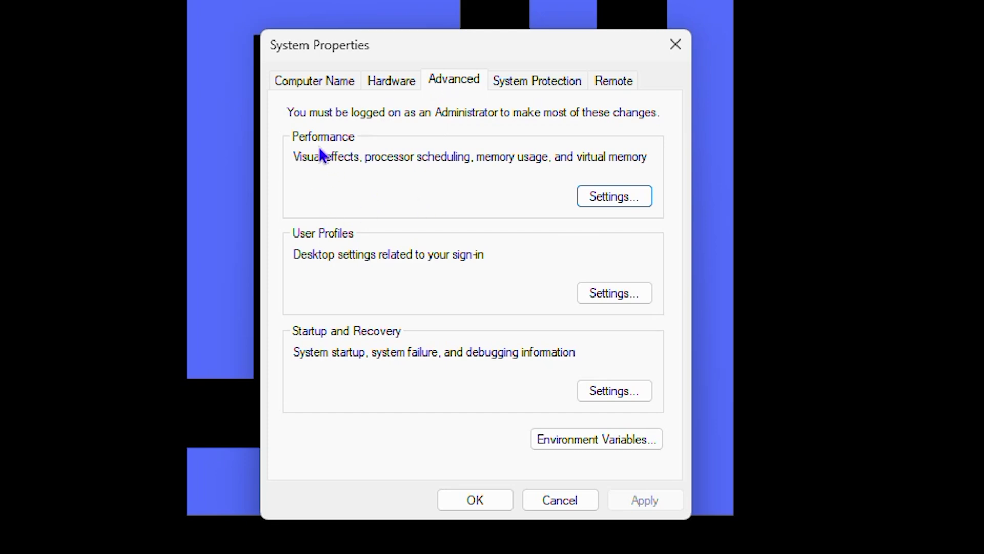
# - Open Performance Options and apply the 'Adjust for best performance' visual effects preset
pyautogui.click(622, 199)
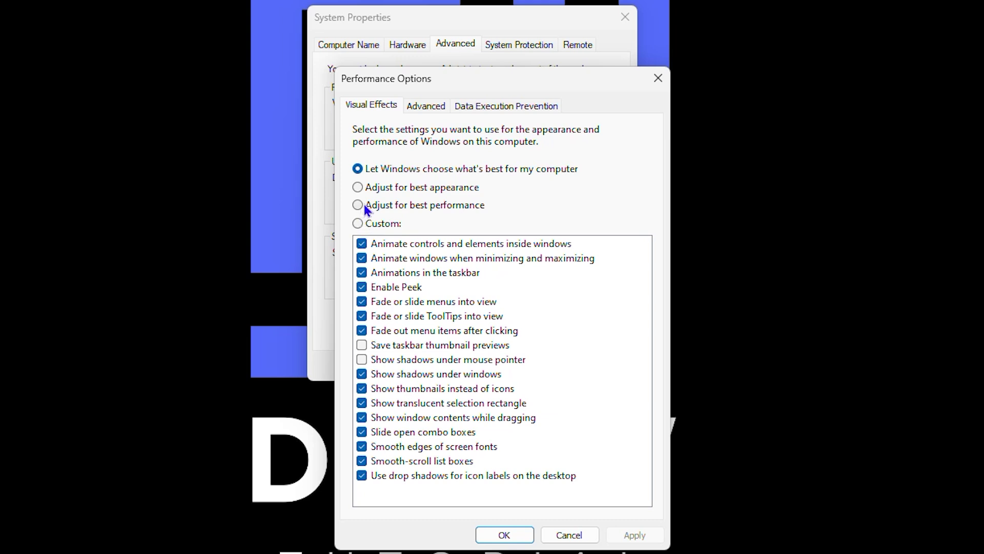
pyautogui.click(358, 204)
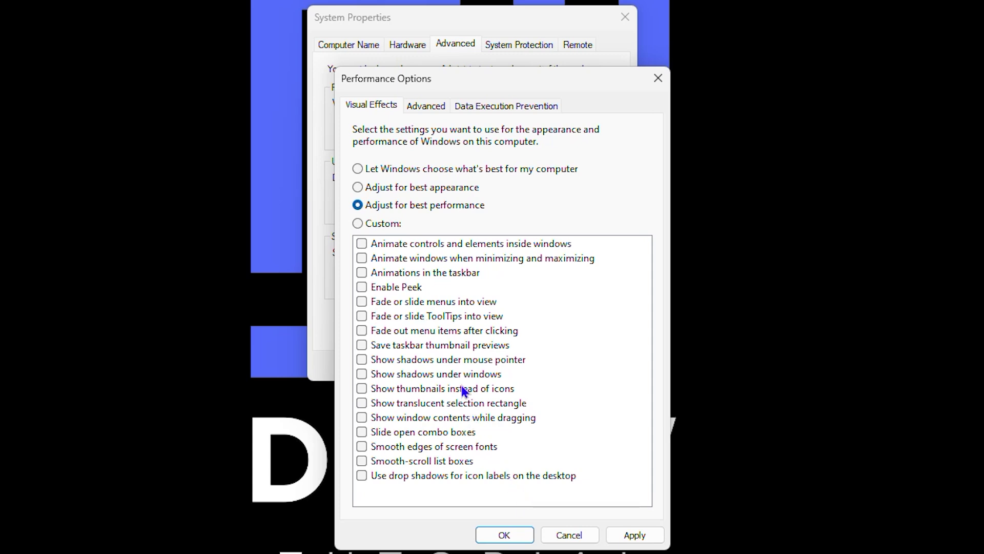
pyautogui.moveTo(571, 72); pyautogui.dragTo(889, 3)
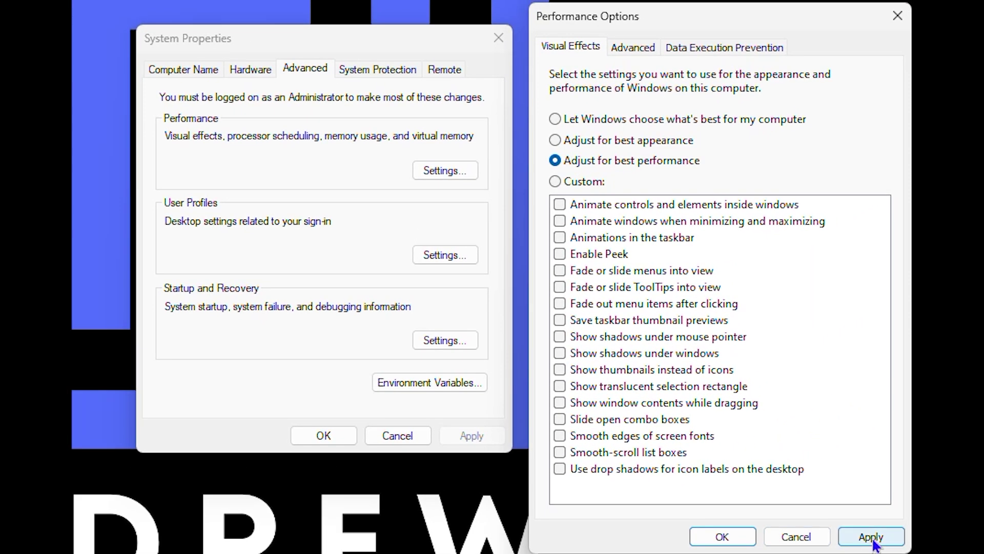
pyautogui.click(871, 537)
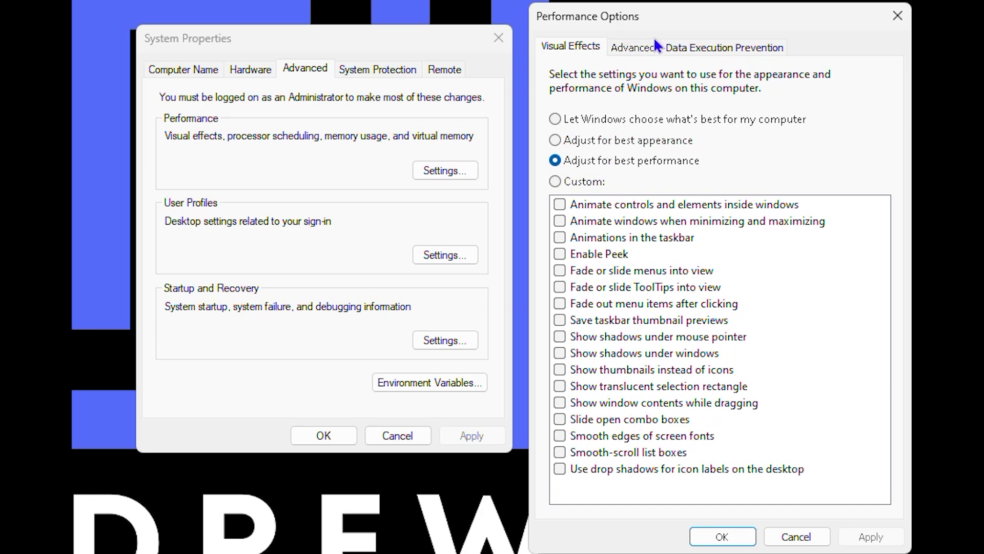
# - Re-enable animated controls and windows, pointer and window shadows, and thumbnails instead of icons
pyautogui.moveTo(675, 16); pyautogui.dragTo(741, 25)
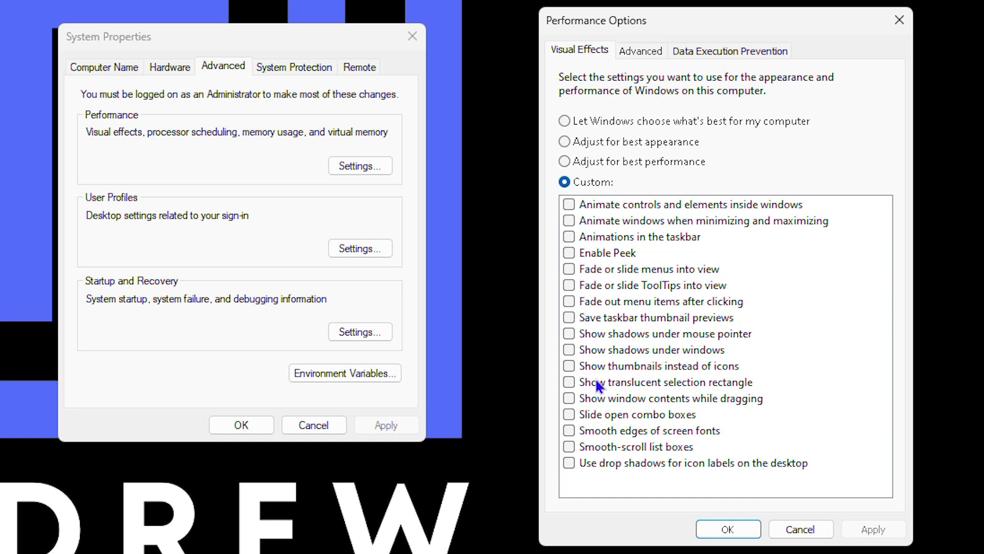
pyautogui.click(569, 204)
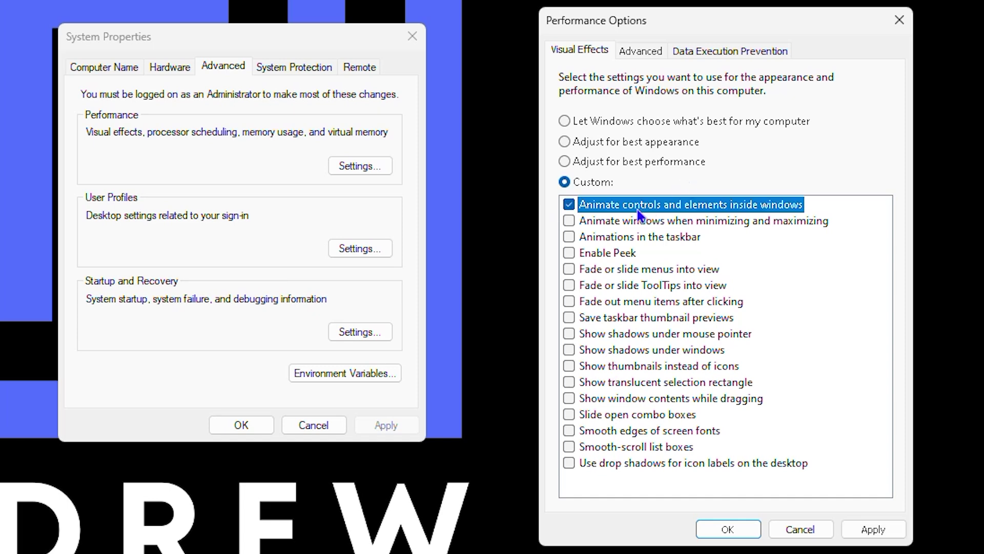
pyautogui.click(569, 220)
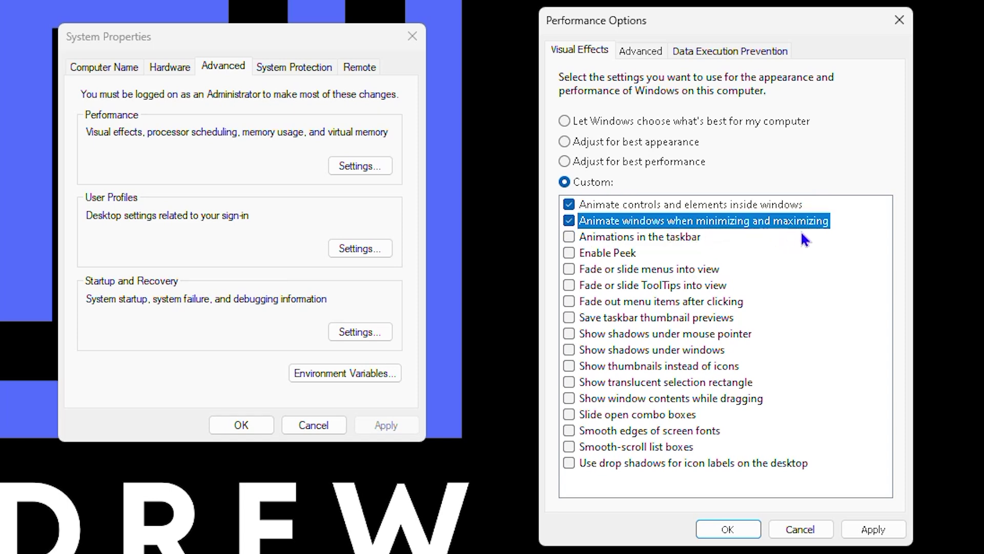
pyautogui.click(568, 334)
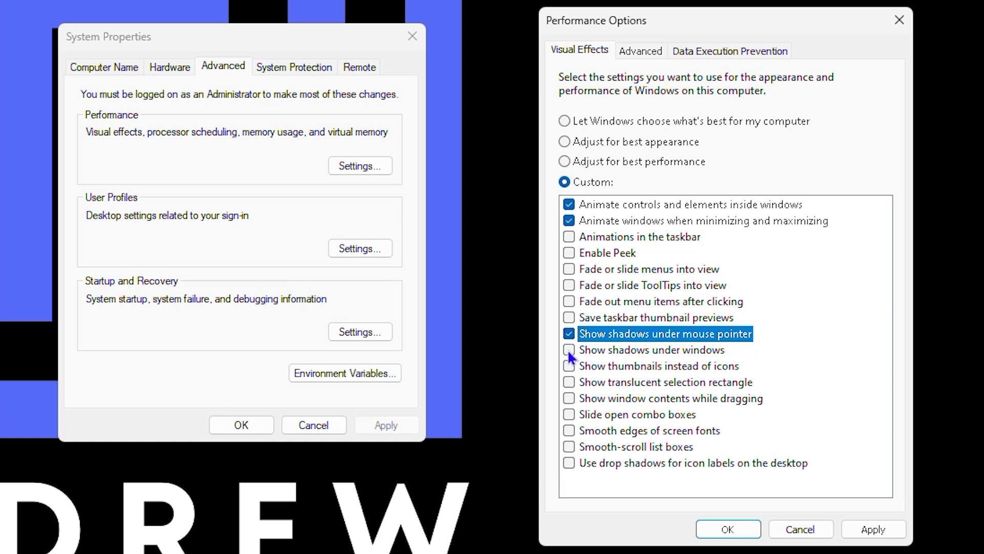
pyautogui.click(569, 351)
pyautogui.click(569, 367)
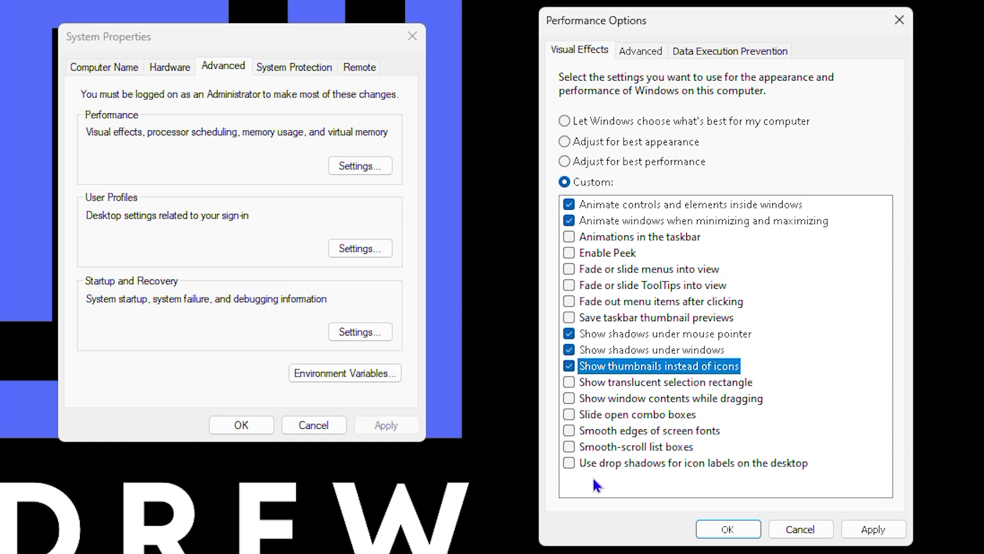
# - Enable translucent selection, drag contents, sliding combos, smooth fonts, smooth scrolling and icon label shadows, then apply
pyautogui.click(569, 382)
pyautogui.click(568, 398)
pyautogui.click(568, 414)
pyautogui.click(569, 430)
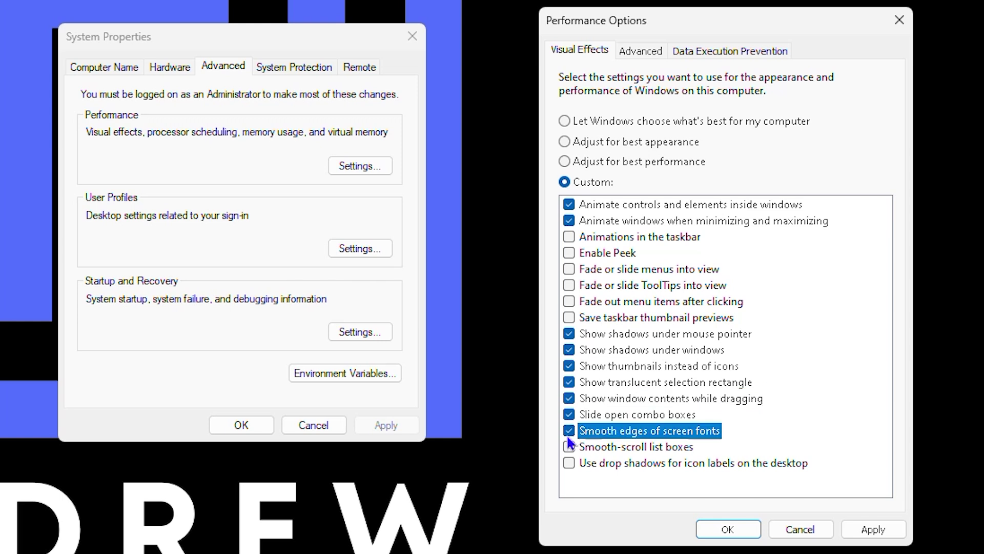
pyautogui.click(569, 447)
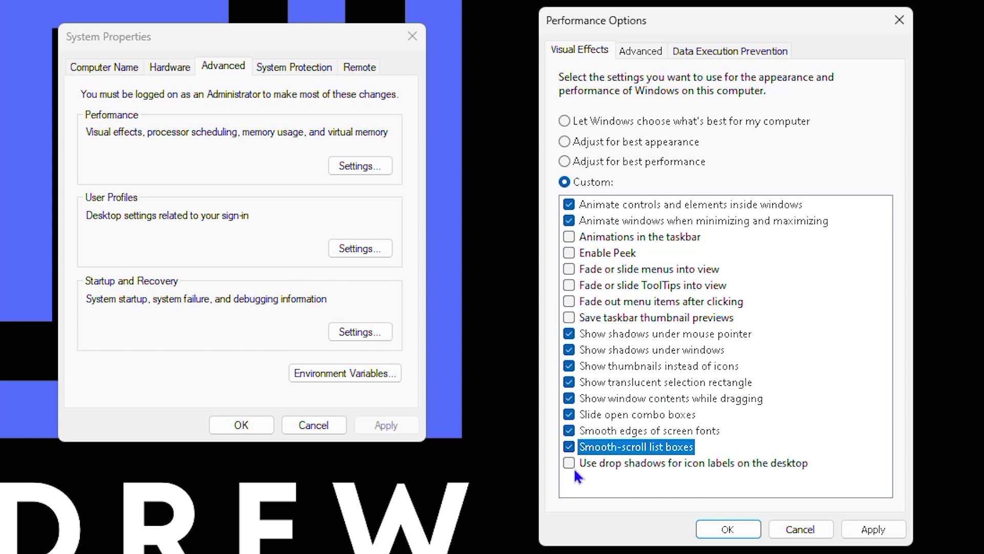
pyautogui.click(569, 463)
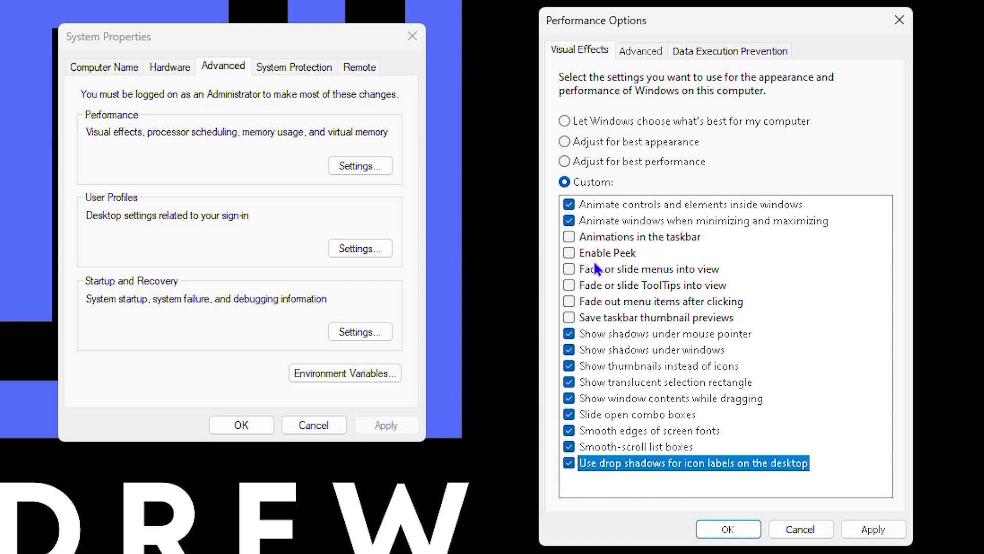
pyautogui.click(876, 532)
# - Confirm Performance Options with OK, keeping the Custom visual effects set
pyautogui.click(866, 536)
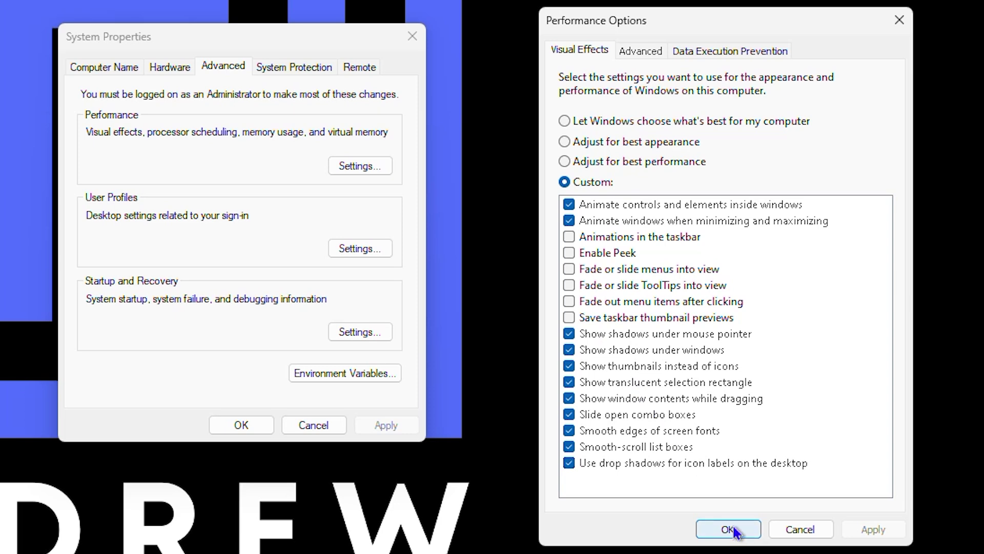
pyautogui.click(732, 531)
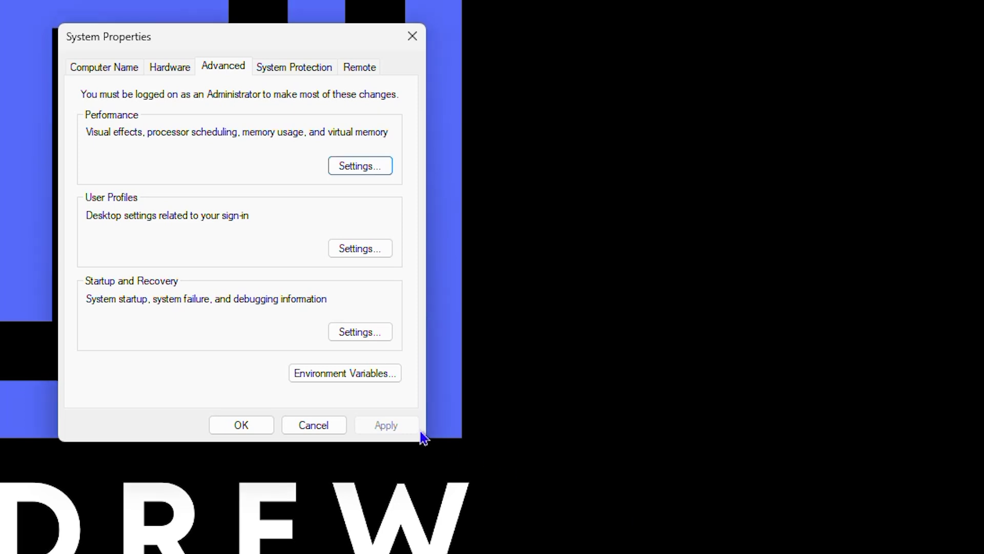